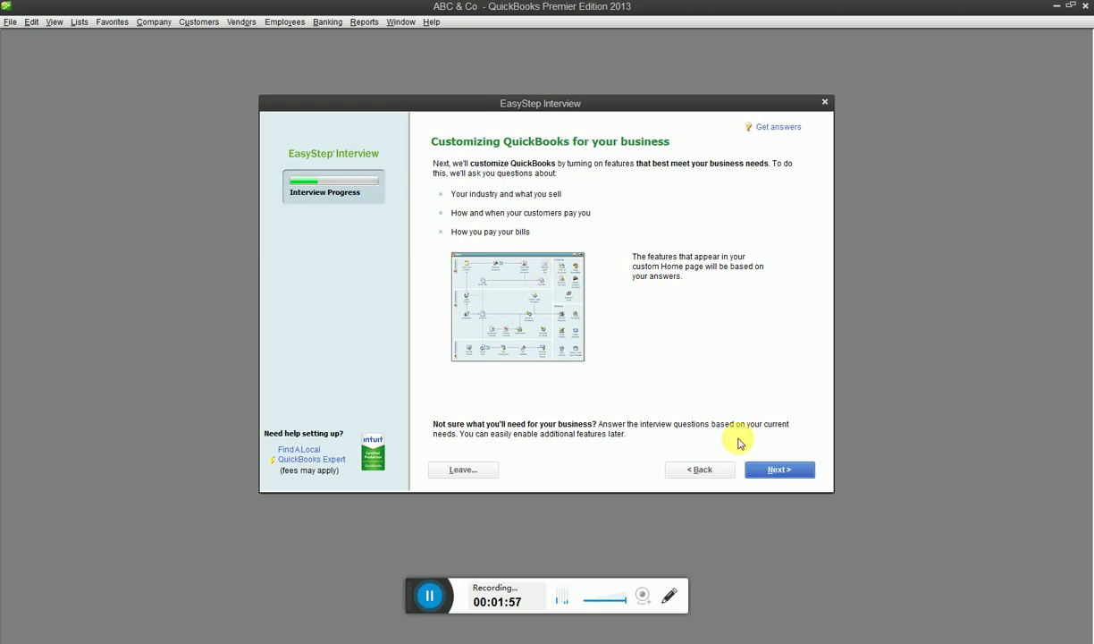
Begin customizing the company file, choosing both services and products as what is sold and Yes for charging sales tax.
left_click(771, 470)
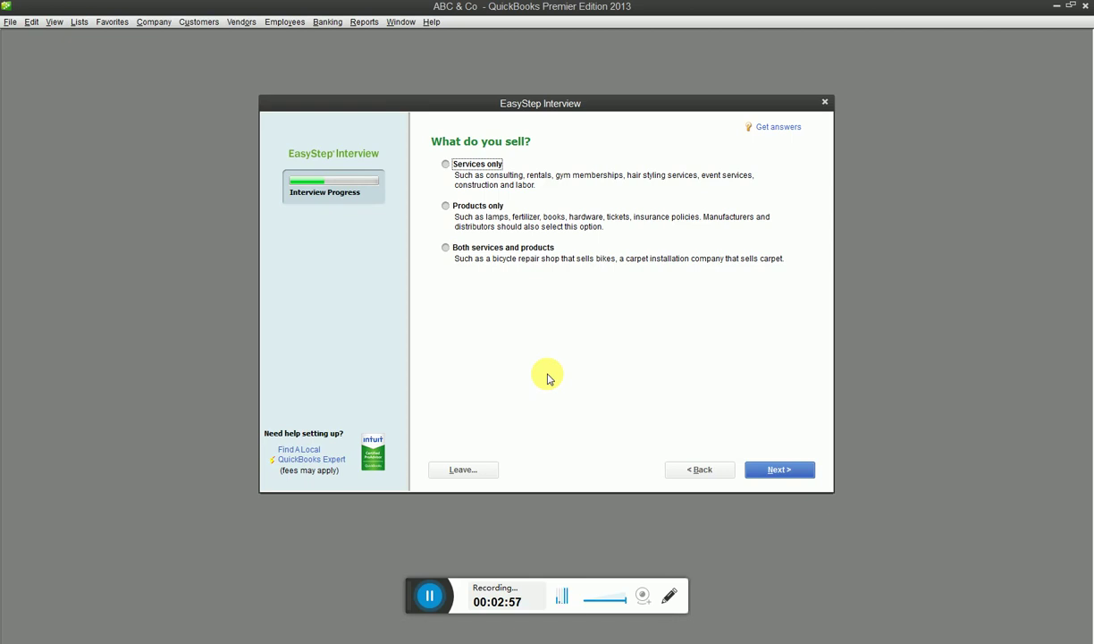
left_click(508, 252)
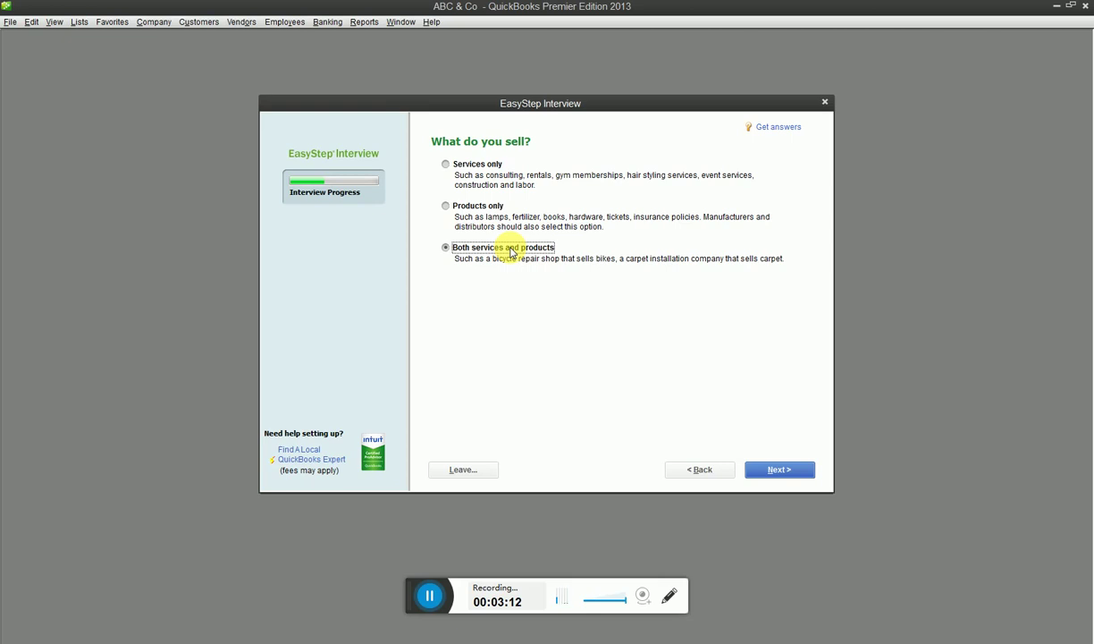
left_click(778, 468)
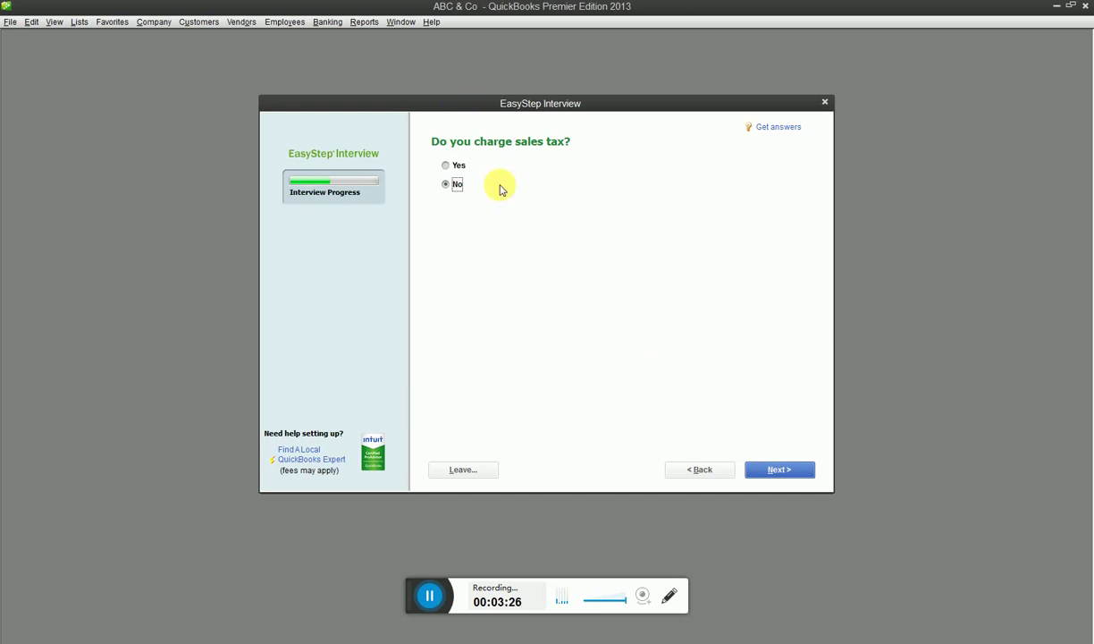
left_click(449, 174)
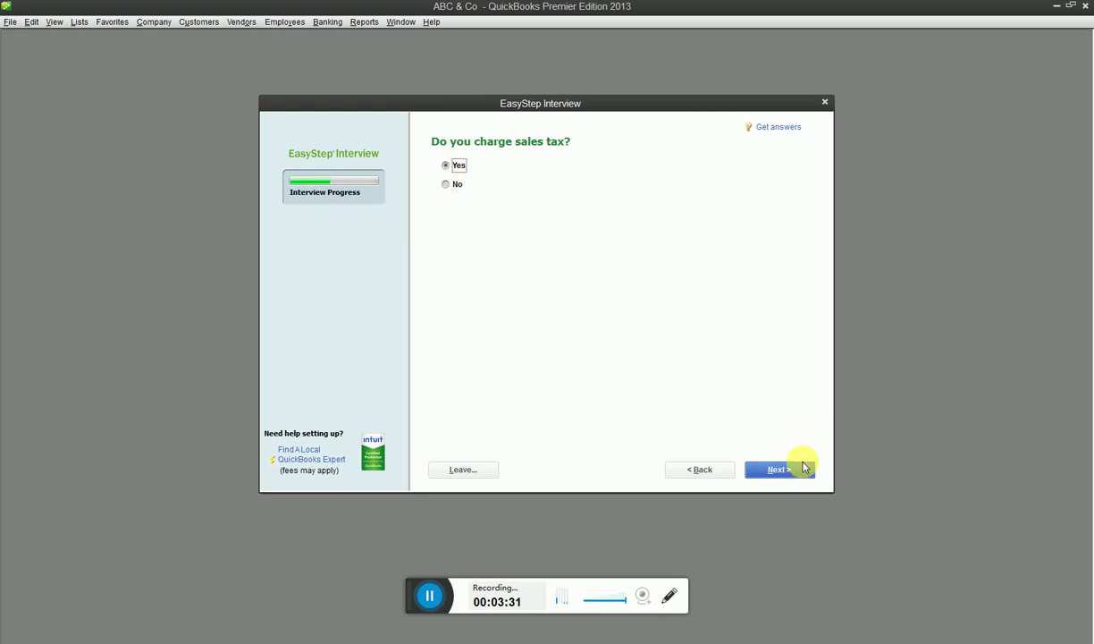
left_click(797, 469)
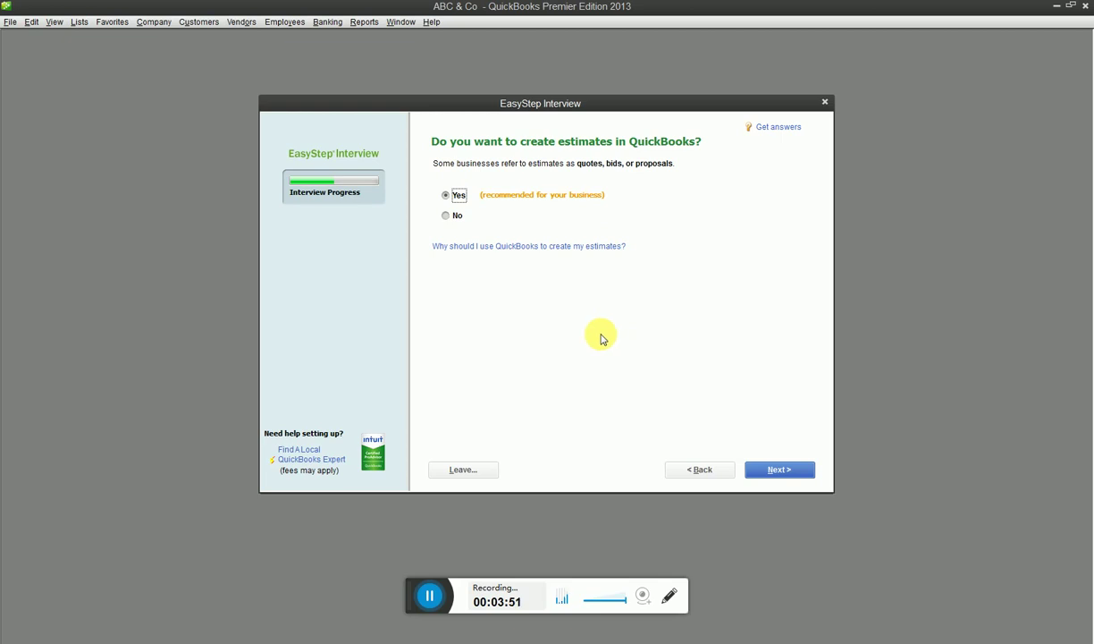
Answer Yes to creating estimates, tracking sales orders, using billing statements and using progress invoicing.
left_click(778, 472)
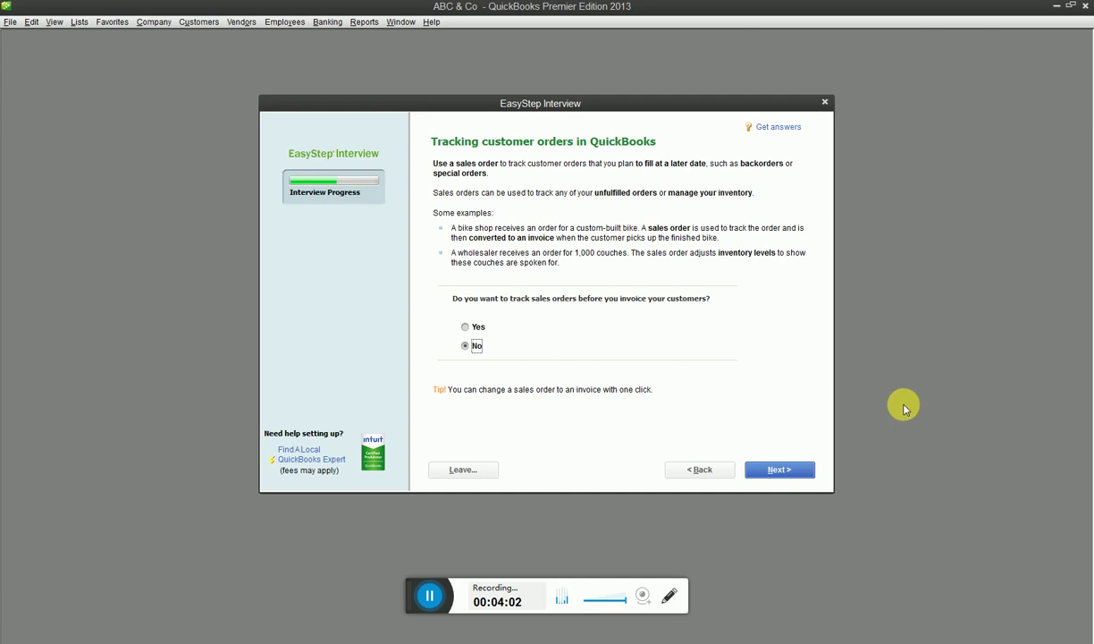
left_click(466, 326)
left_click(783, 471)
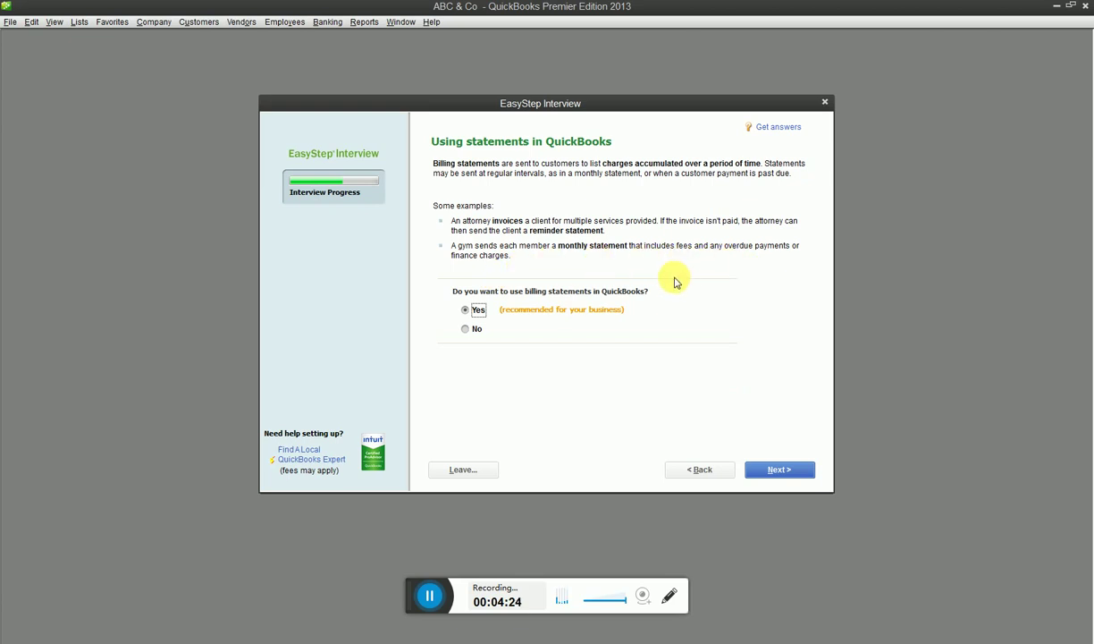
left_click(794, 470)
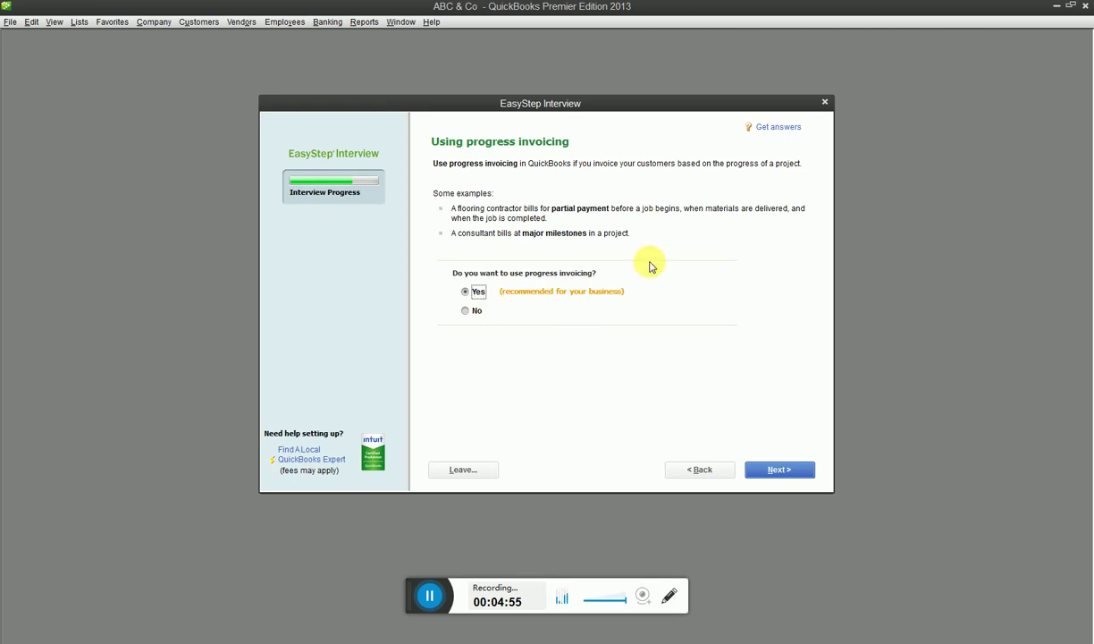
left_click(787, 479)
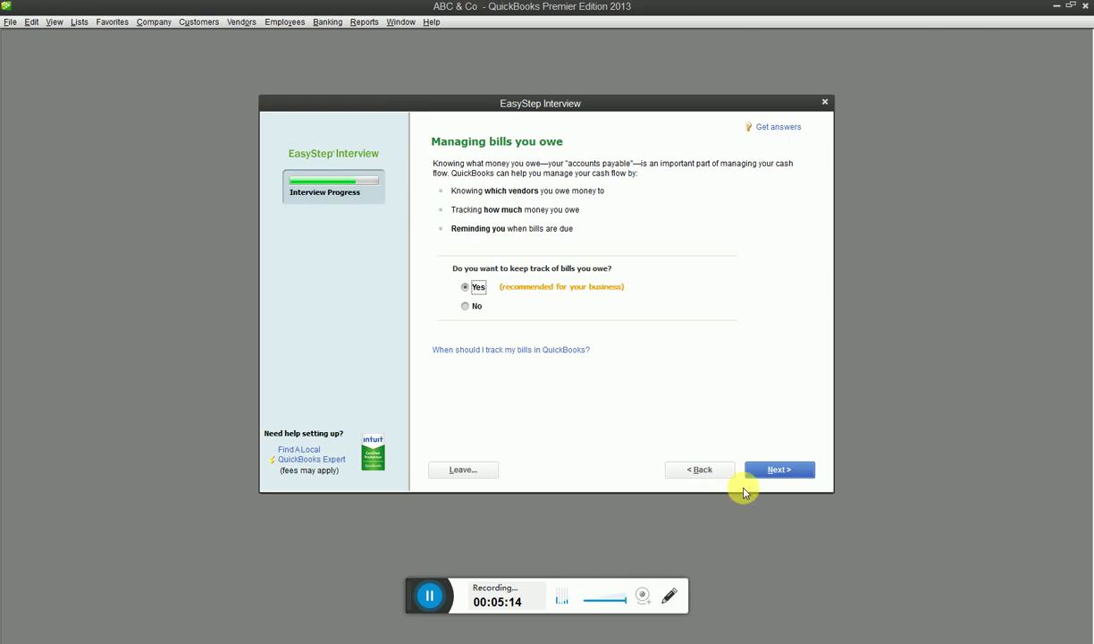
Answer Yes to keeping track of bills owed, tracking inventory and tracking time.
left_click(761, 471)
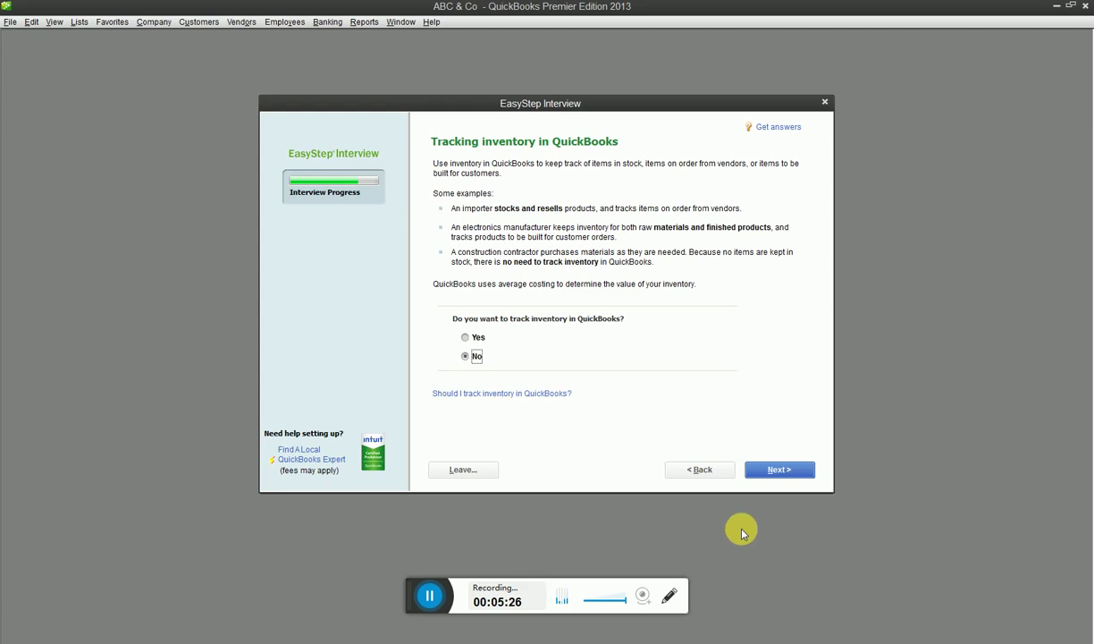
left_click(475, 341)
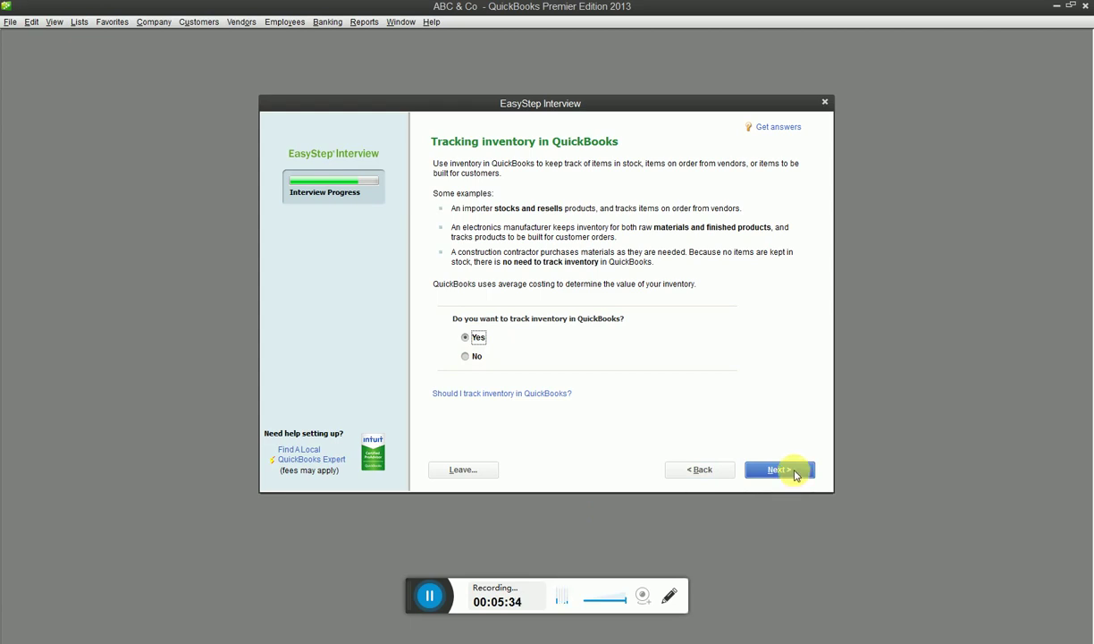
left_click(778, 469)
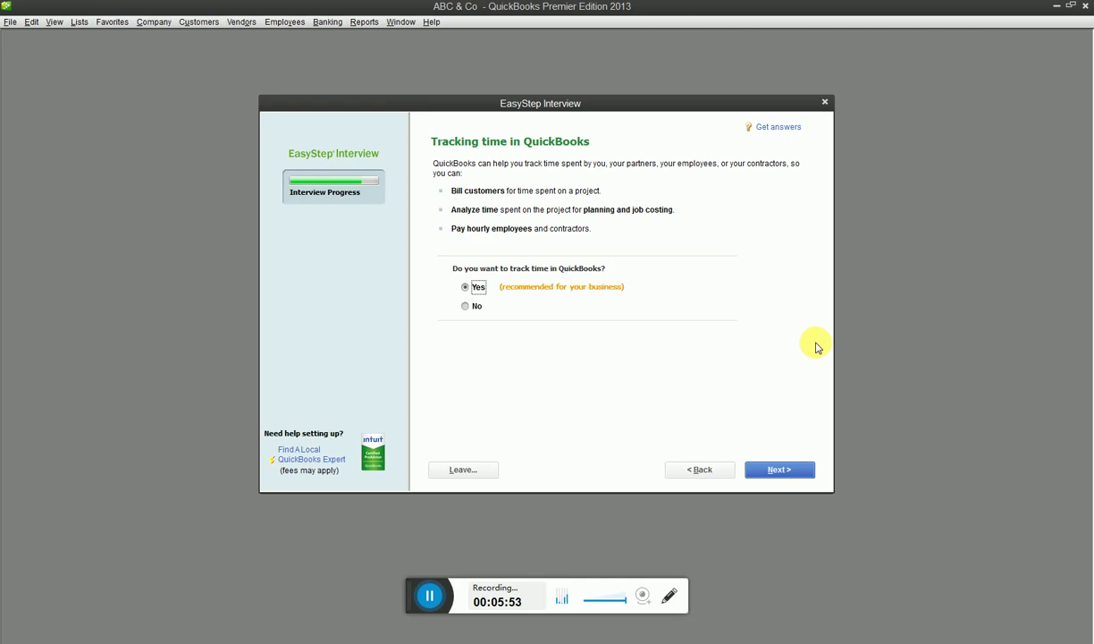
left_click(795, 469)
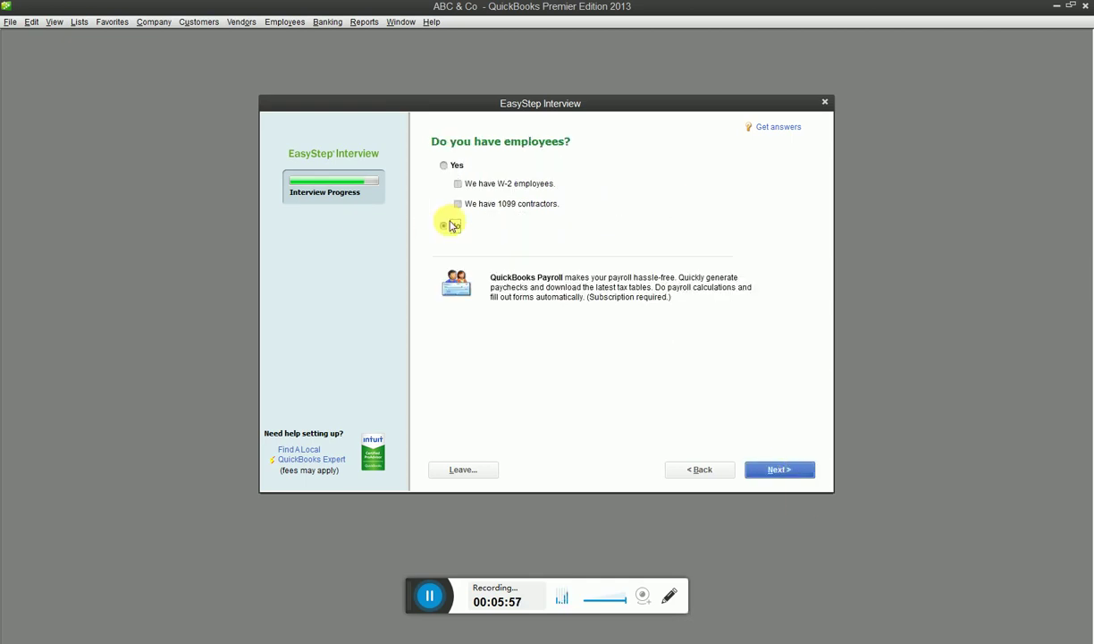
Specify that the business has employees, marking only W-2 employees, and continue the interview.
left_click(453, 225)
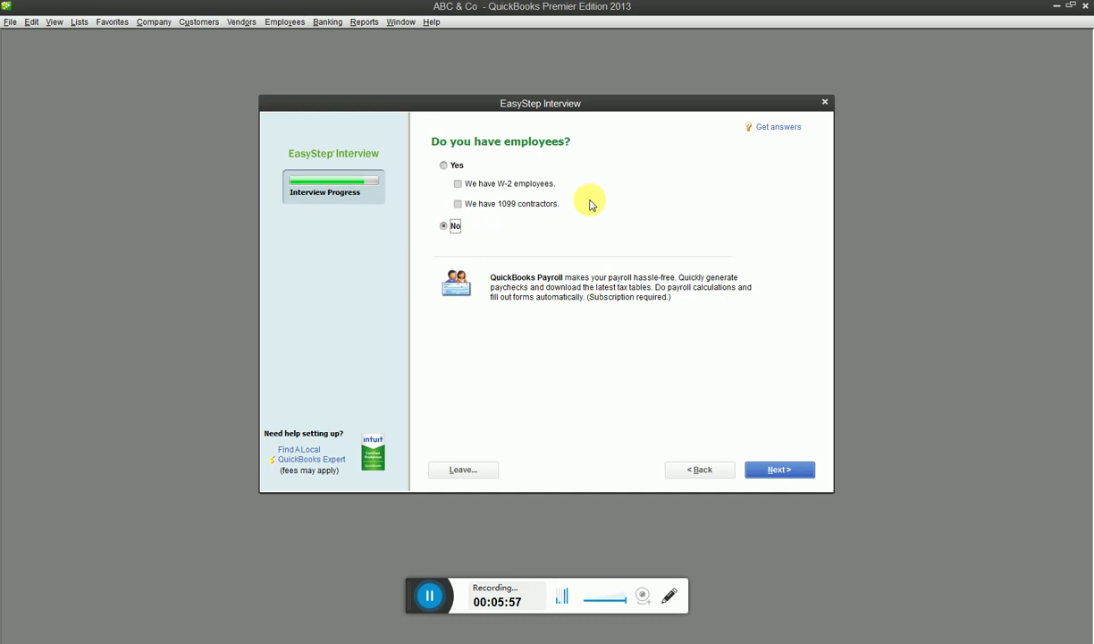
left_click(454, 165)
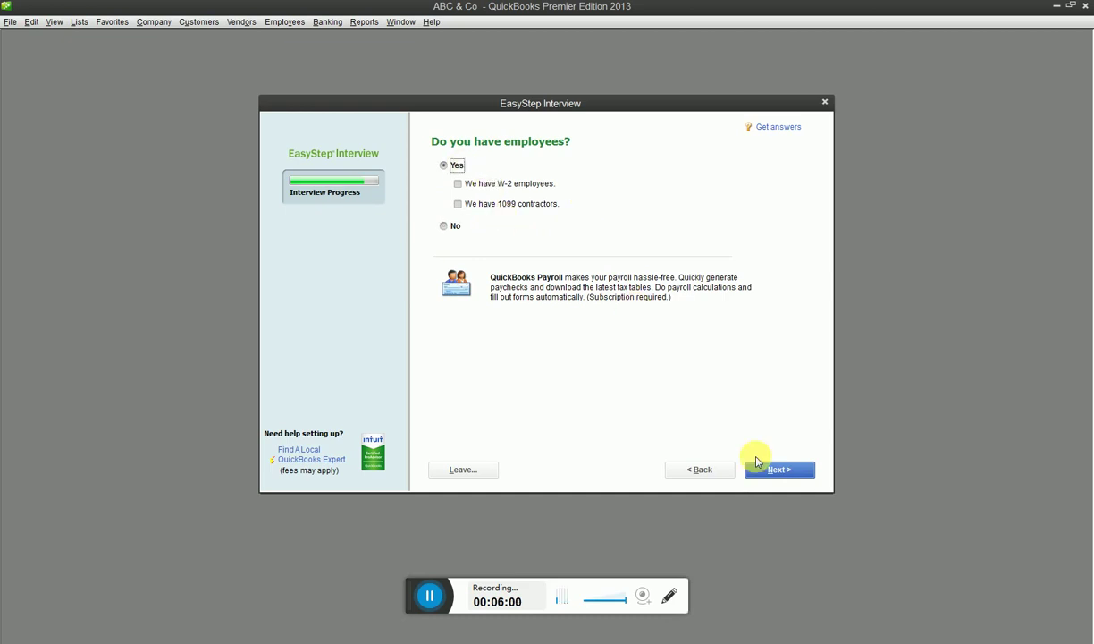
left_click(755, 461)
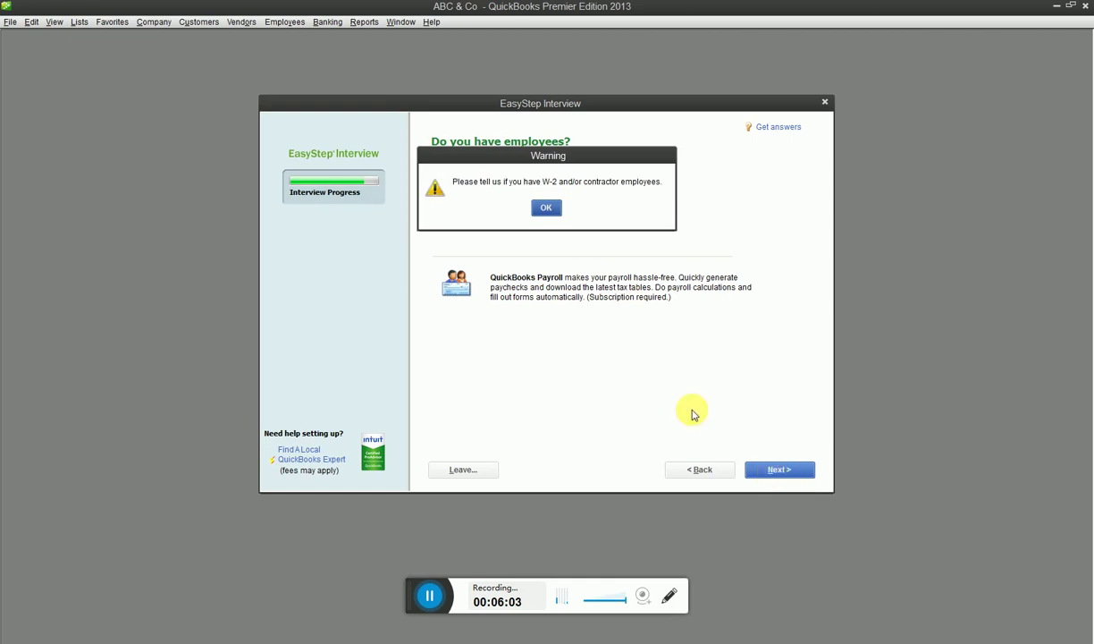
left_click(540, 207)
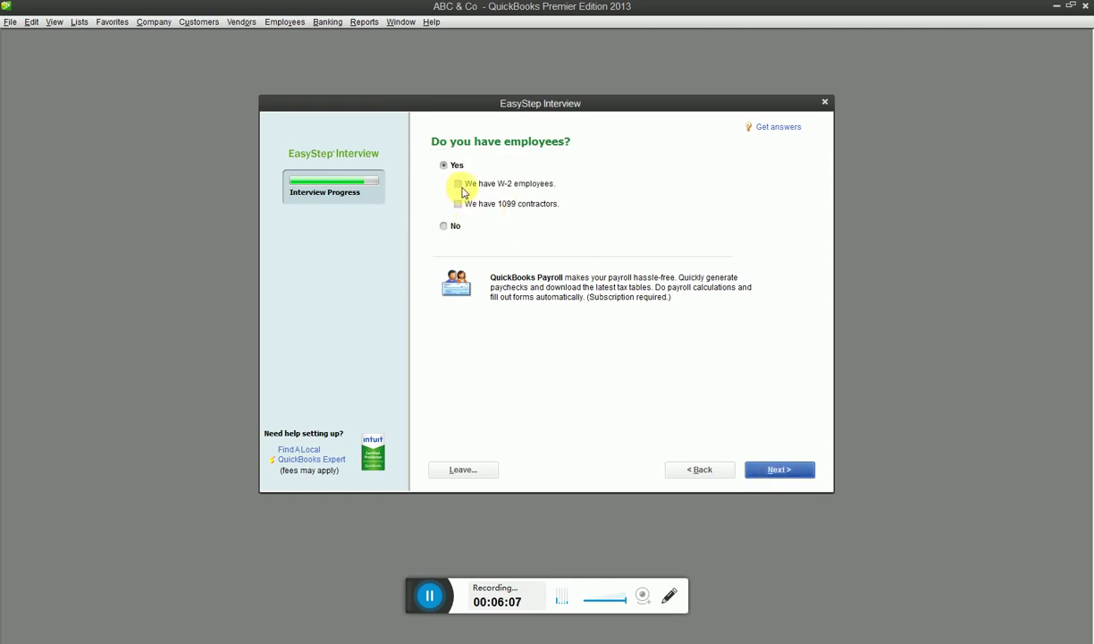
left_click(459, 184)
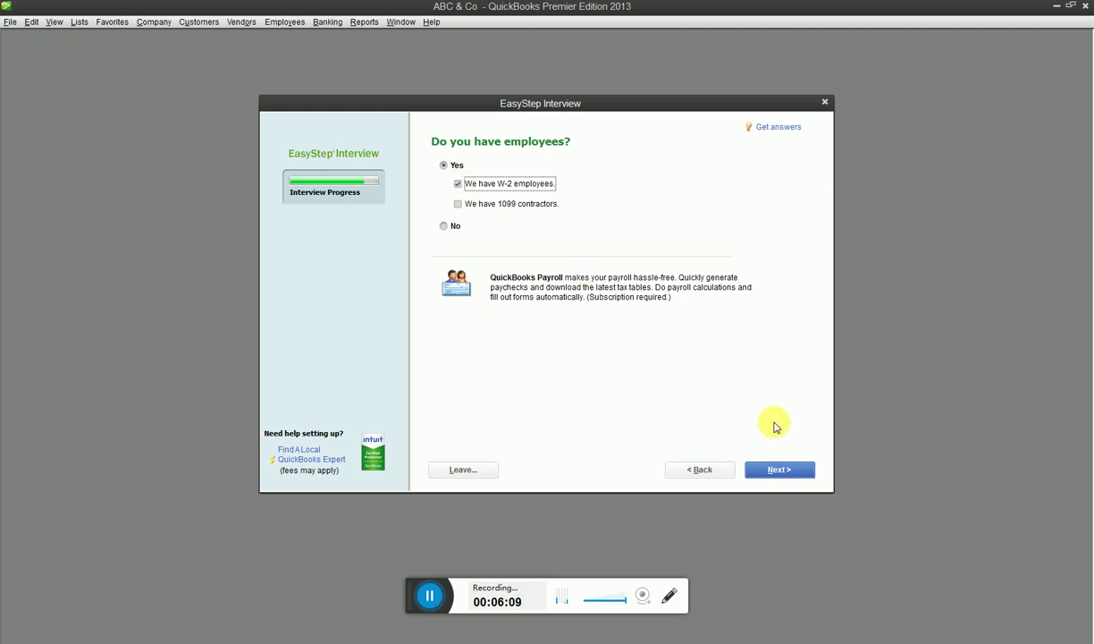
left_click(779, 470)
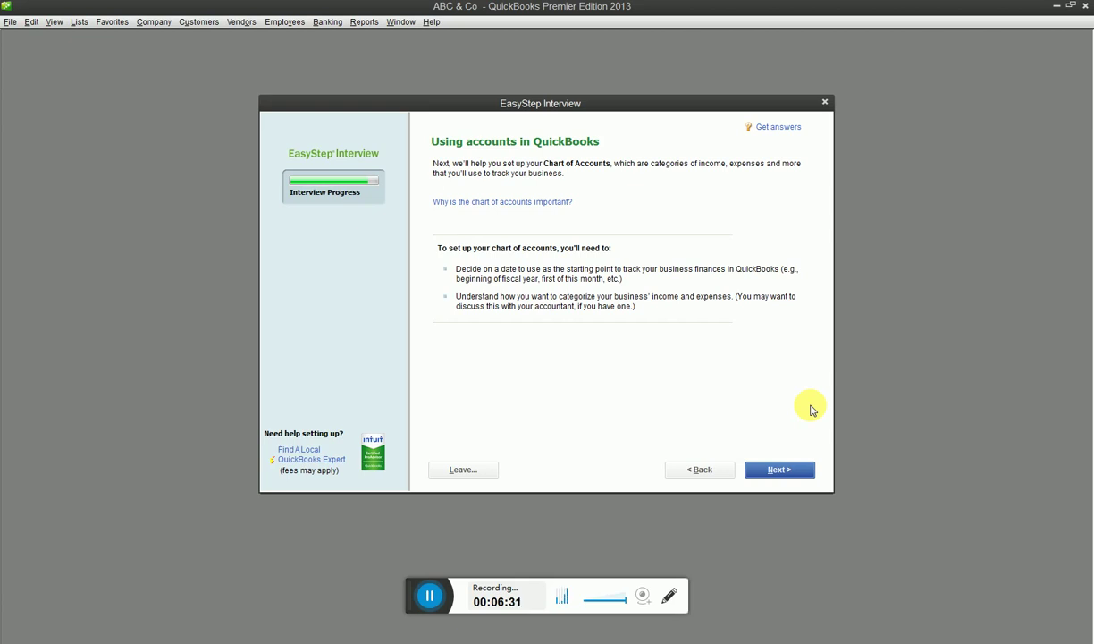
Set the finance tracking start date to the beginning of this fiscal year, 01/07/2019.
left_click(792, 474)
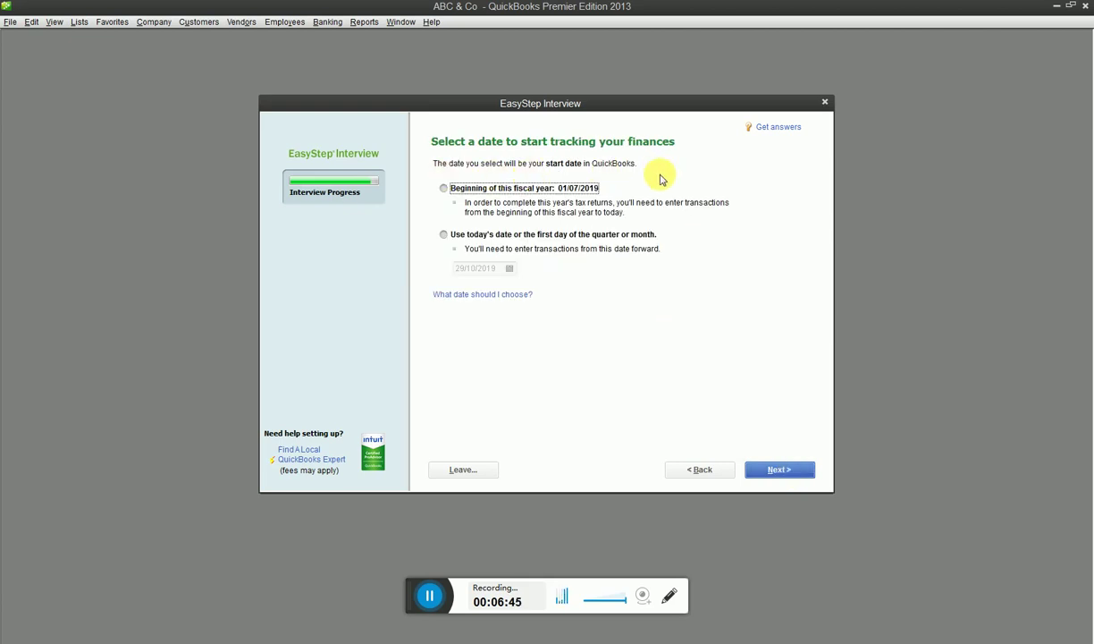
left_click(590, 188)
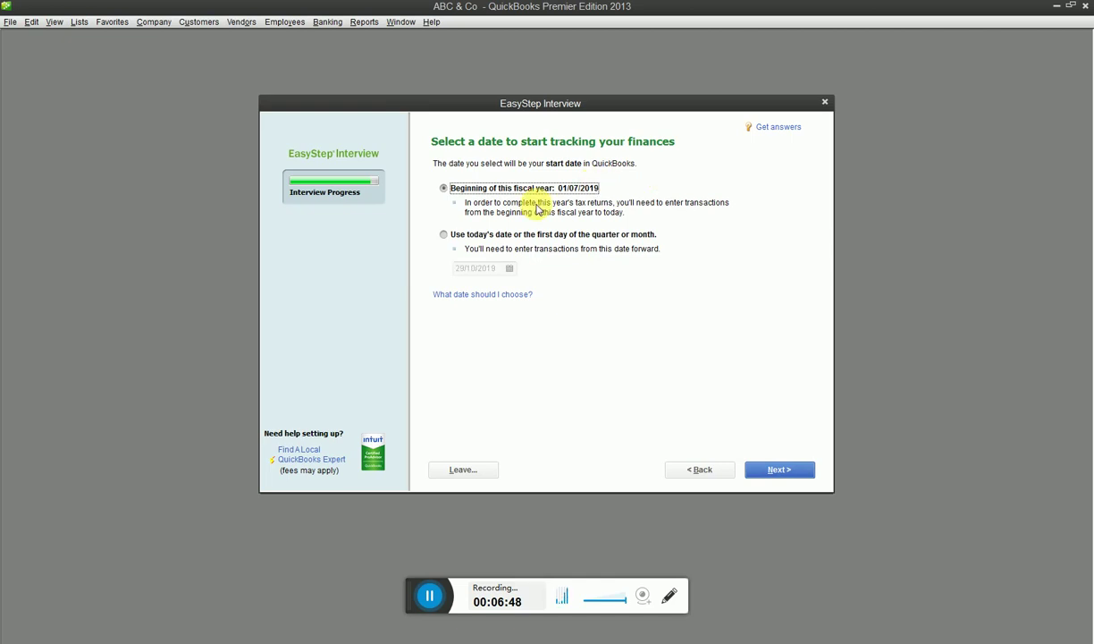
left_click(781, 471)
left_click(782, 472)
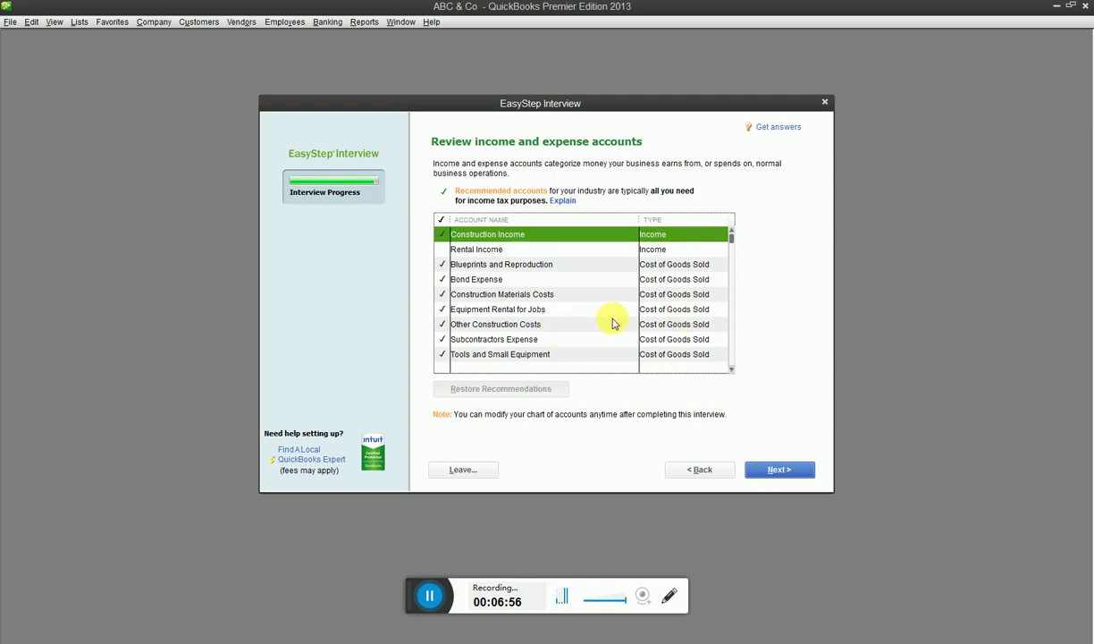
Review and accept the recommended income and expense accounts, and proceed from the completed interview to QuickBooks Setup.
scroll(611, 317, "down", 3)
scroll(607, 326, "down", 6)
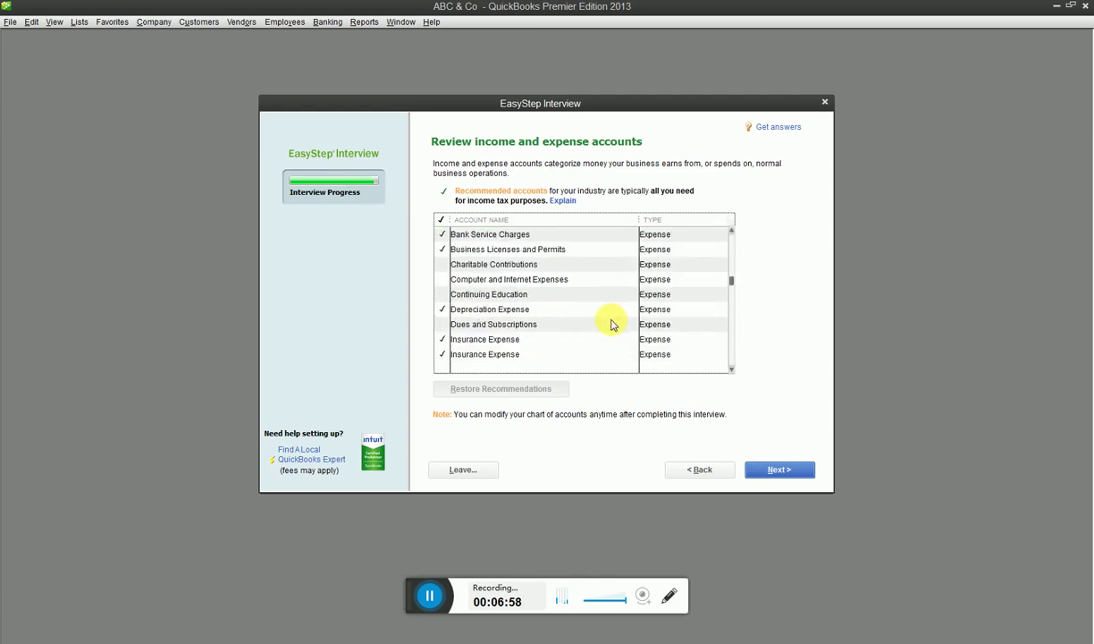
scroll(604, 335, "down", 3)
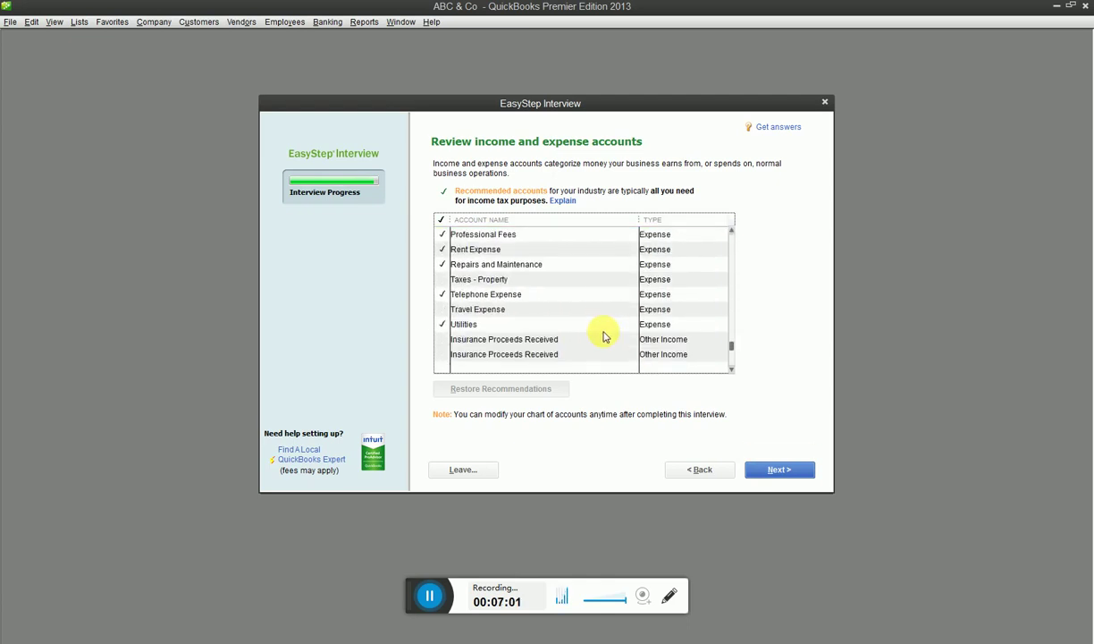
scroll(599, 337, "up", 6)
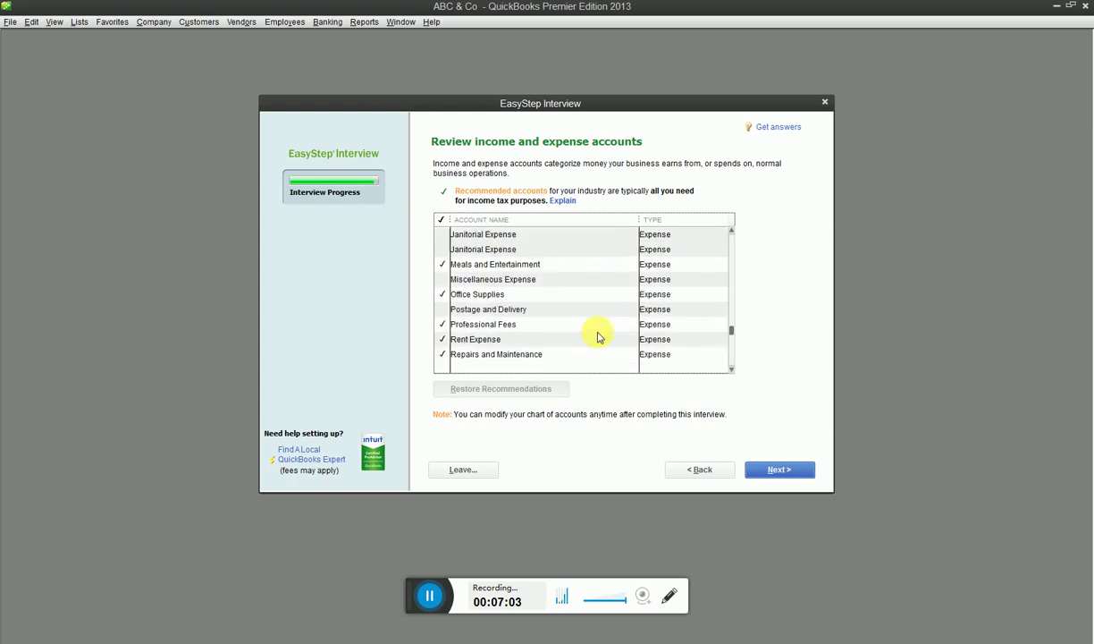
scroll(587, 337, "up", 6)
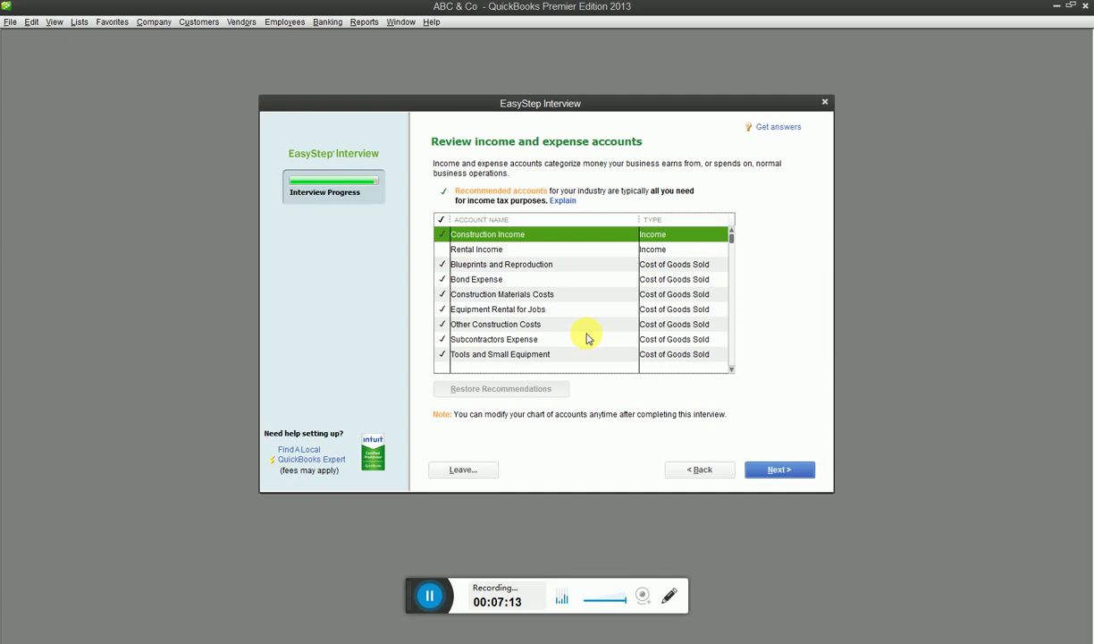
left_click(792, 476)
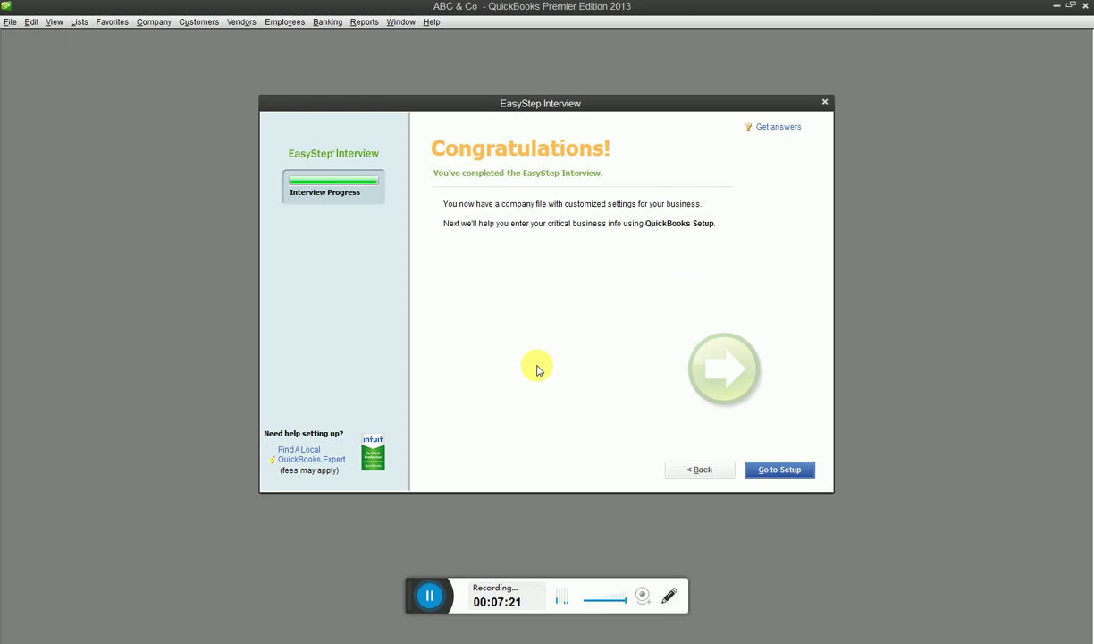
left_click(780, 470)
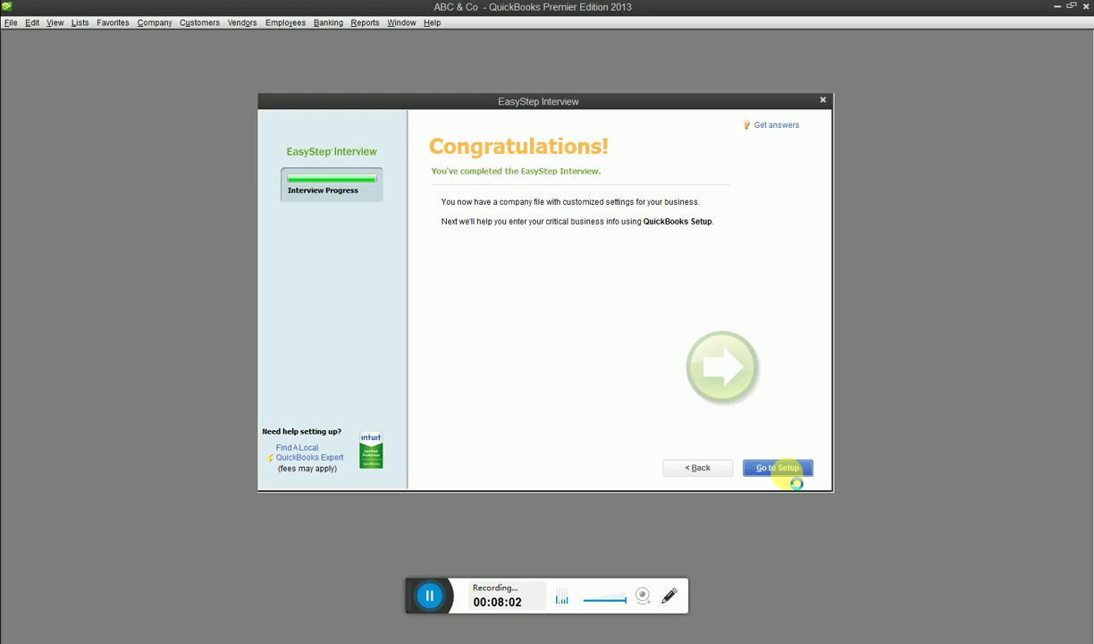
left_click(786, 472)
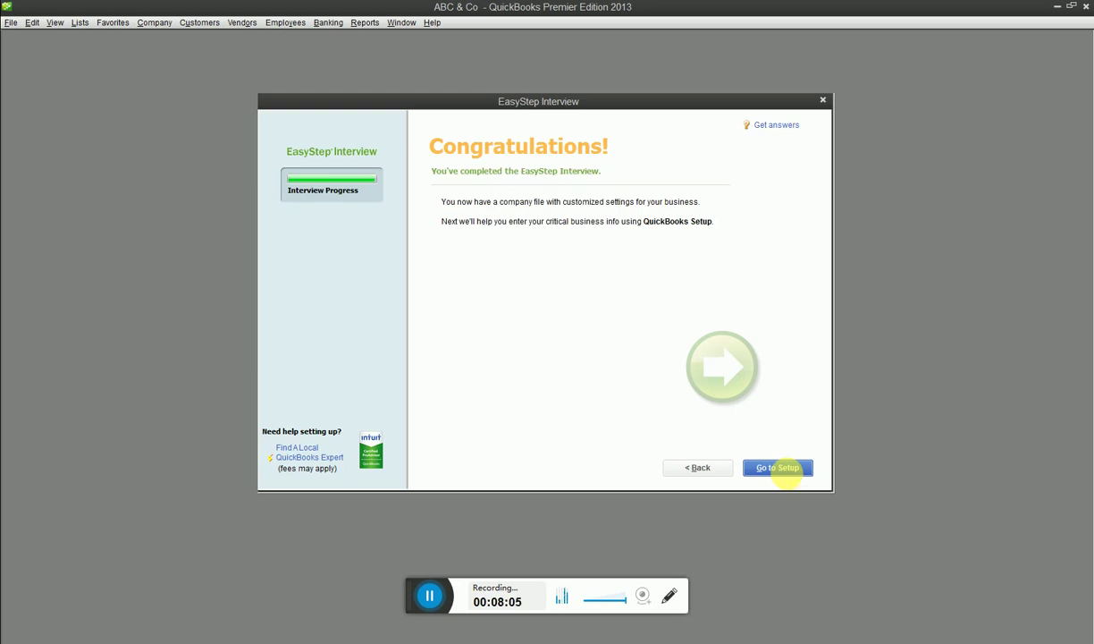